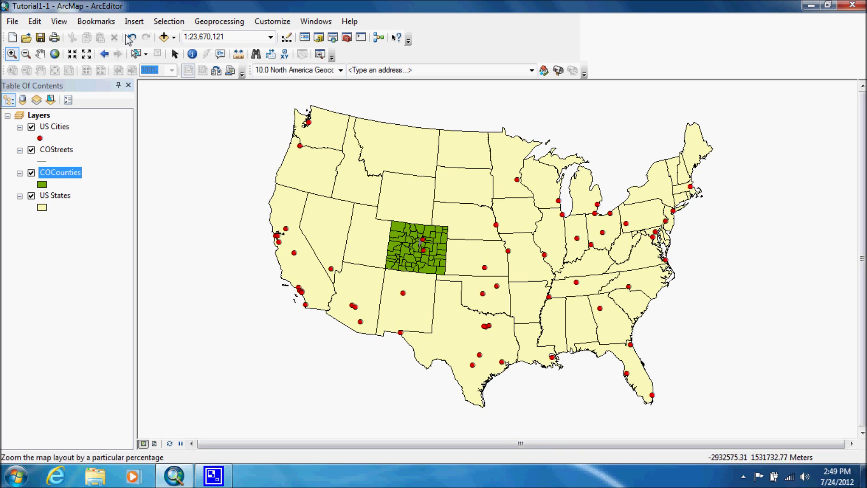
# Box-zoom into Florida and then Tampa Bay, then zoom back out to the Gulf Coast at about 1:8,219,259
pyautogui.click(12, 54)
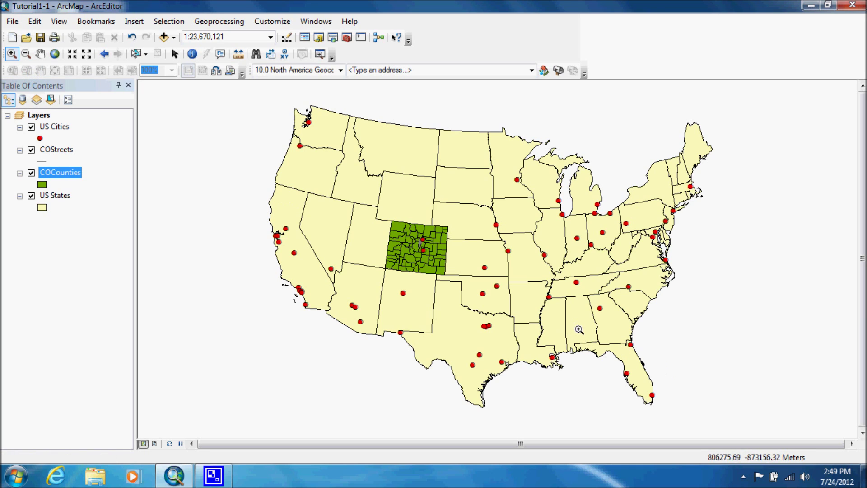
pyautogui.moveTo(571, 328); pyautogui.dragTo(668, 415)
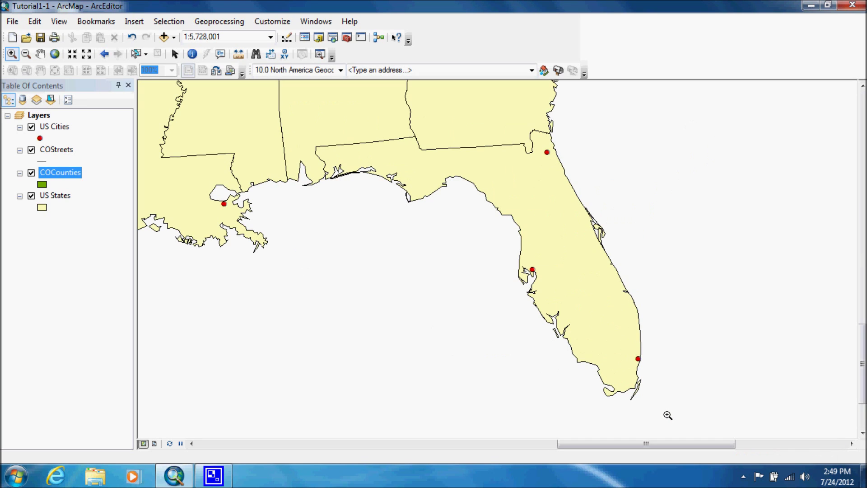
pyautogui.moveTo(502, 212); pyautogui.dragTo(564, 318)
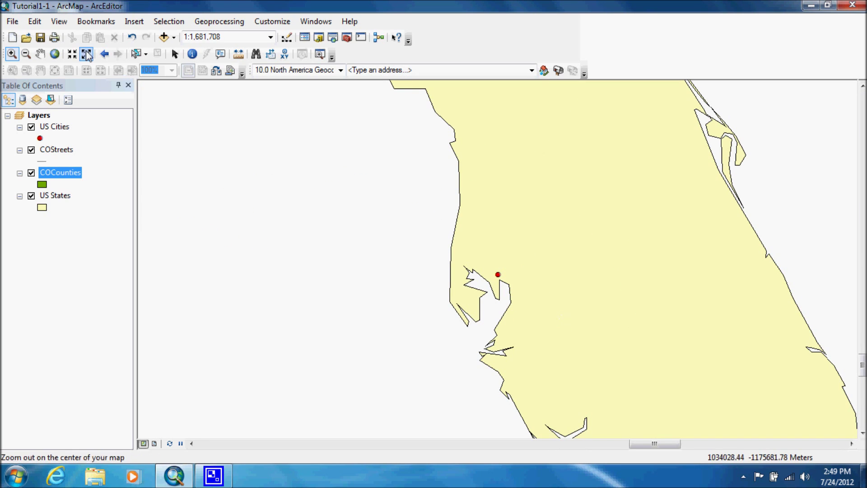
pyautogui.click(26, 54)
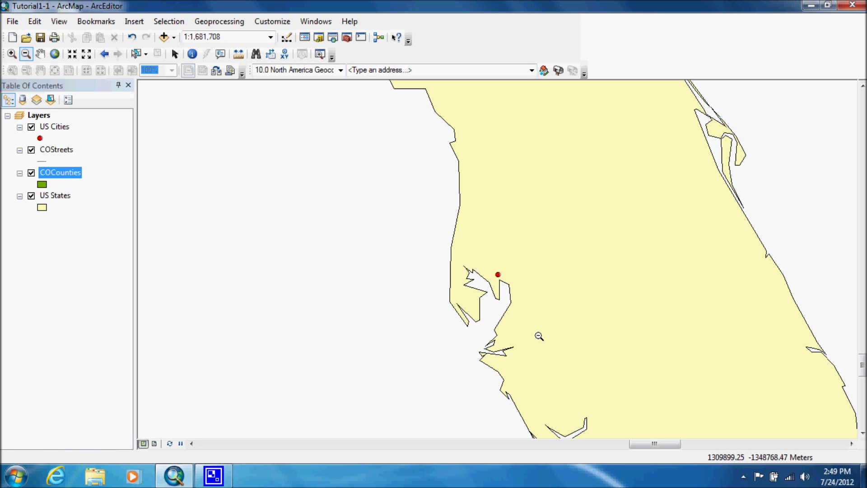
pyautogui.moveTo(416, 207); pyautogui.dragTo(564, 349)
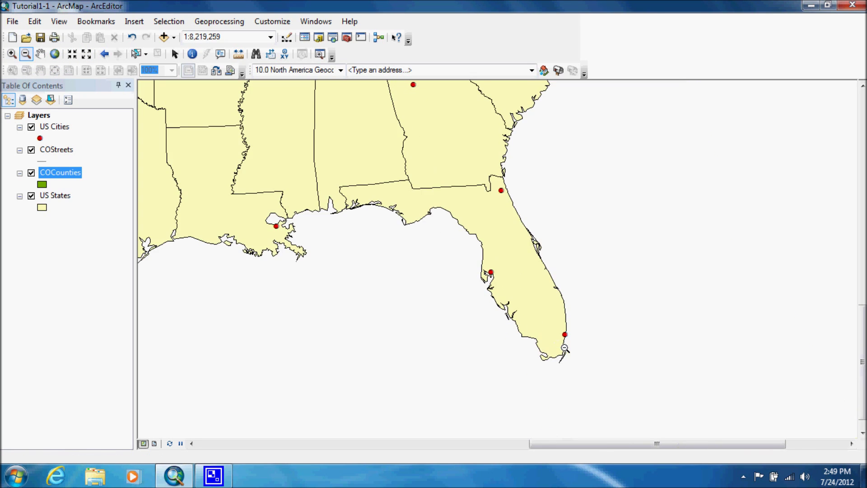
# Fixed-zoom in three steps to 1:4,000,000, then back out one step to 1:5,000,000 over Florida
pyautogui.click(73, 54)
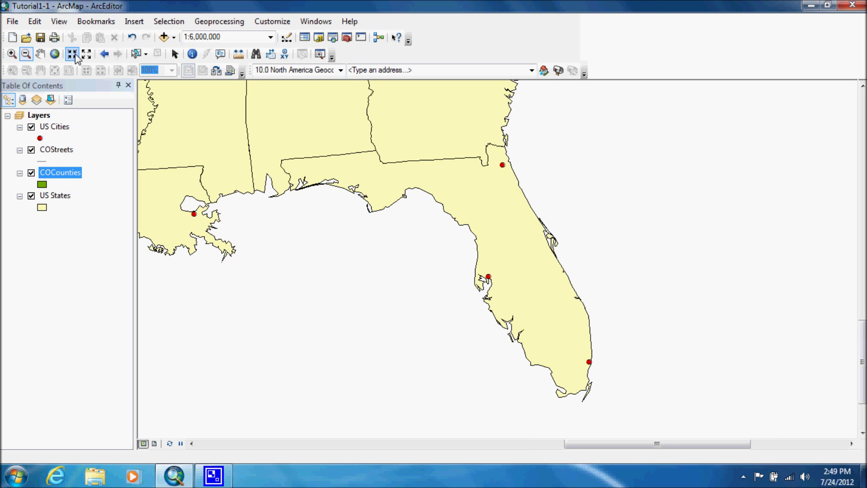
pyautogui.click(76, 58)
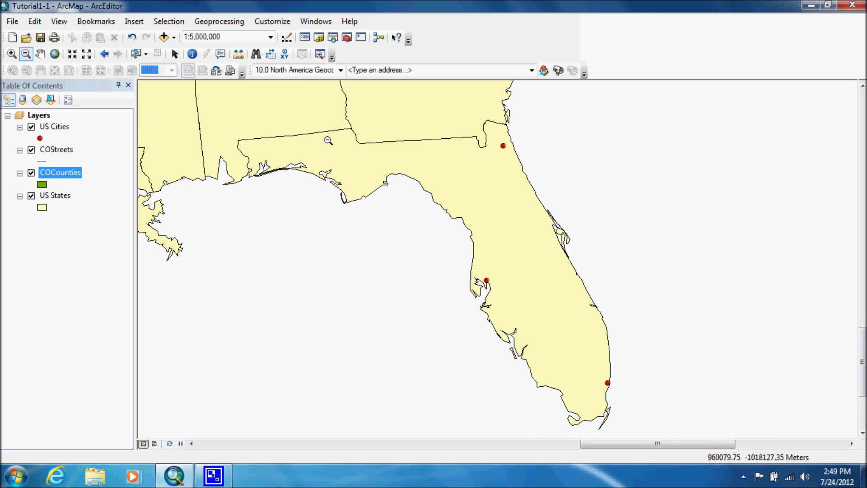
pyautogui.click(73, 55)
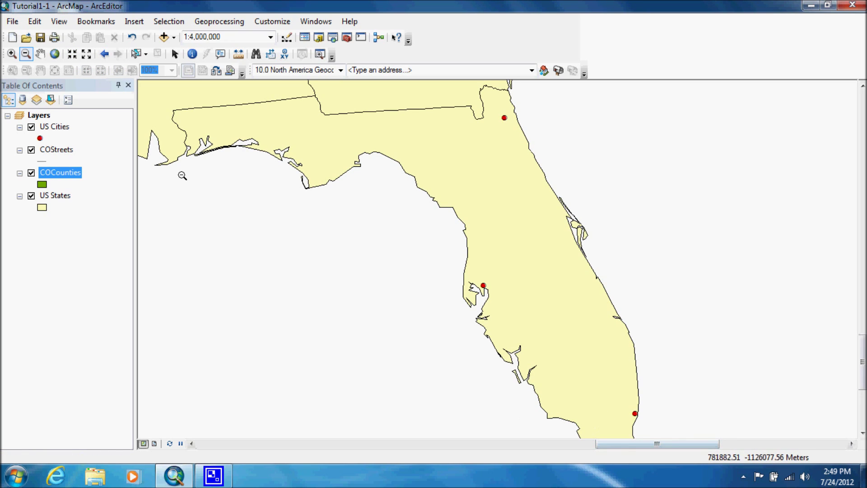
pyautogui.click(87, 57)
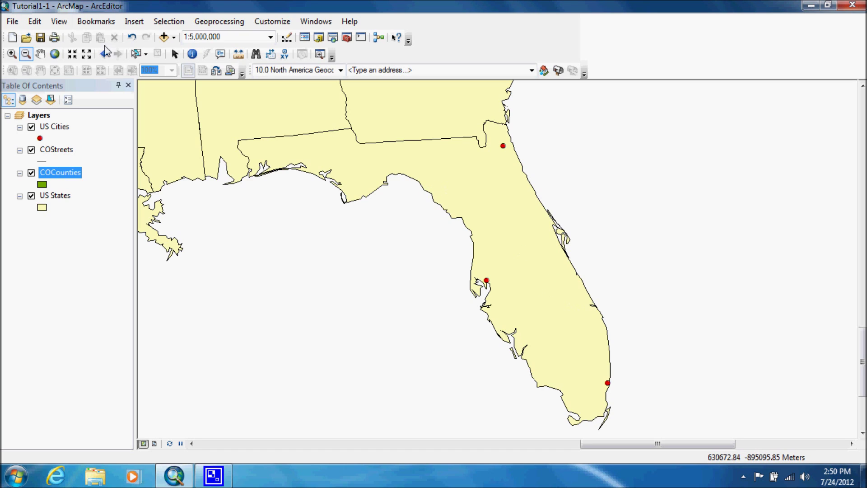
pyautogui.click(40, 54)
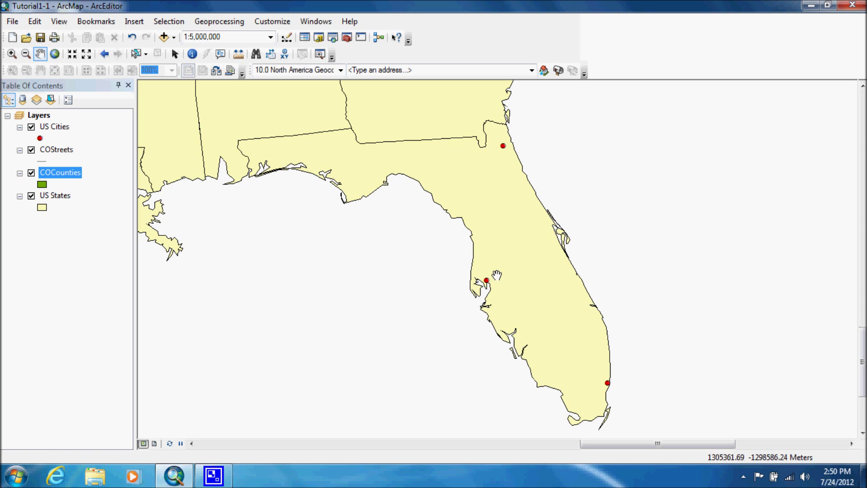
# Pan the map slightly right so the Louisiana coast shows west of Florida
pyautogui.moveTo(495, 279); pyautogui.dragTo(525, 271)
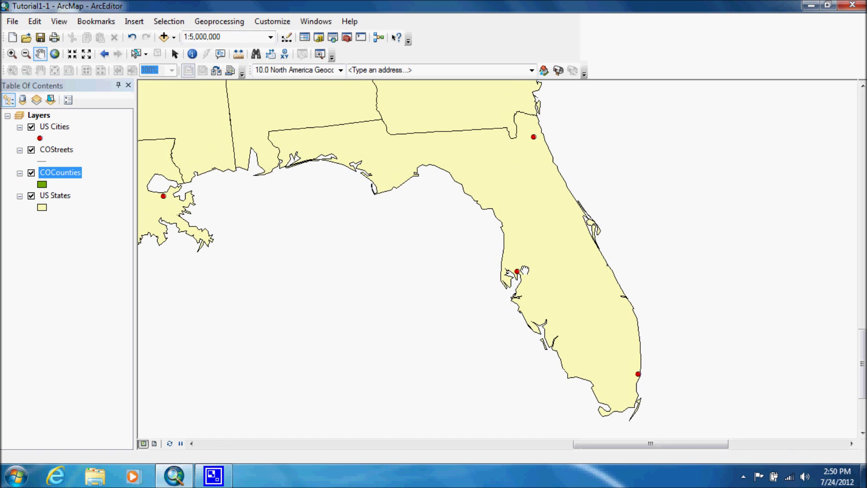
# Toggle between the full US extent and the Florida view, ending on the full US at 1:23,670,121
pyautogui.click(55, 54)
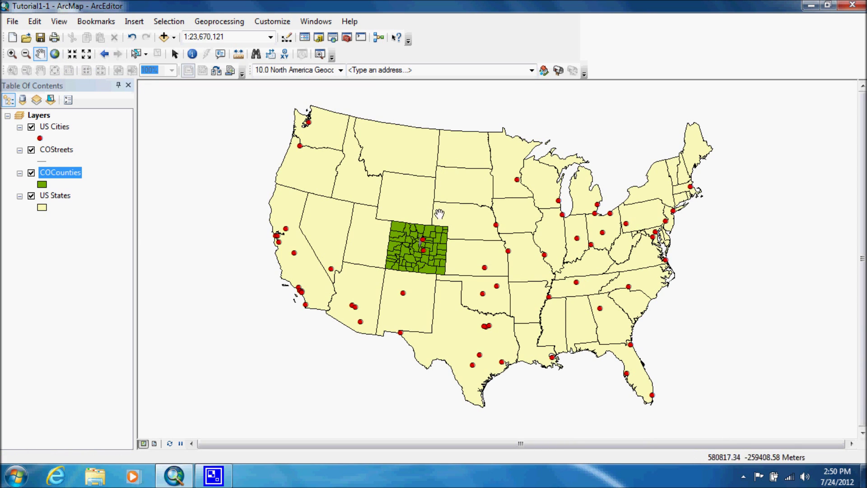
pyautogui.click(105, 54)
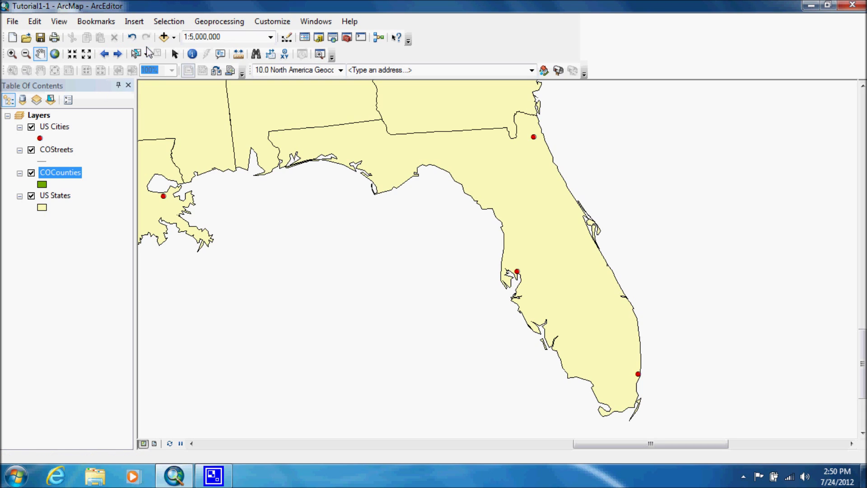
pyautogui.click(118, 55)
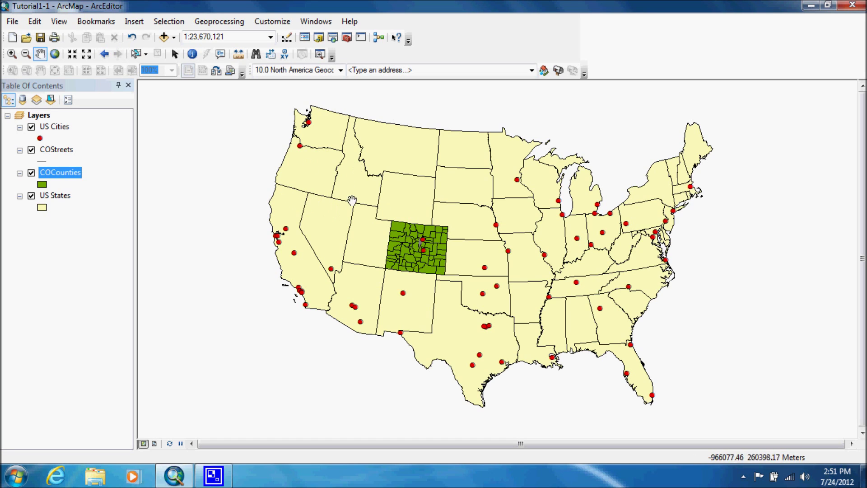
pyautogui.click(106, 55)
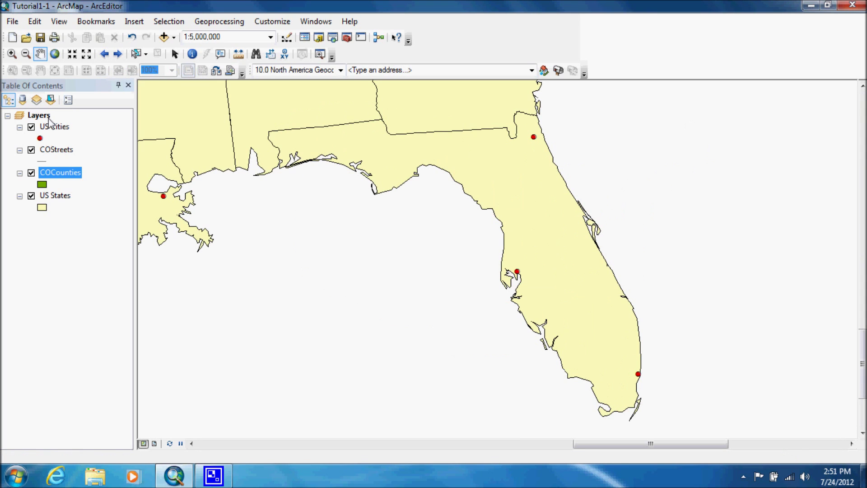
pyautogui.click(122, 57)
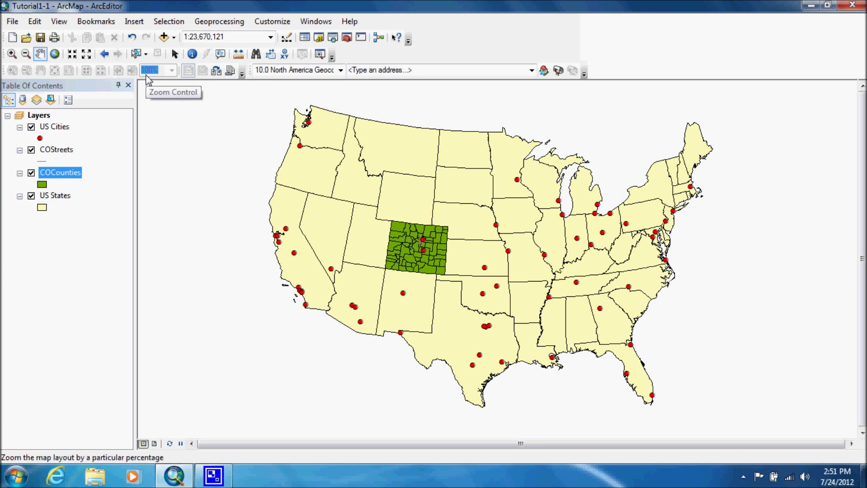
# Box-zoom into Colorado and the Denver-area county, then pan to recentre Denver
pyautogui.click(12, 54)
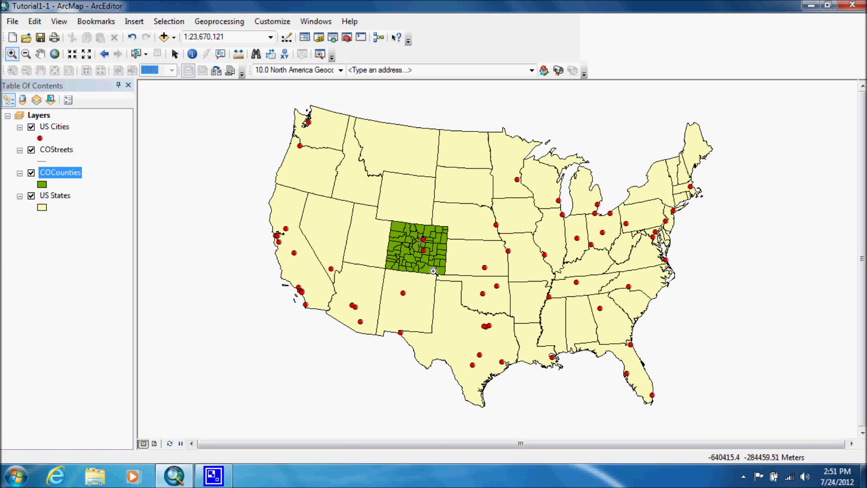
pyautogui.moveTo(383, 212); pyautogui.dragTo(458, 296)
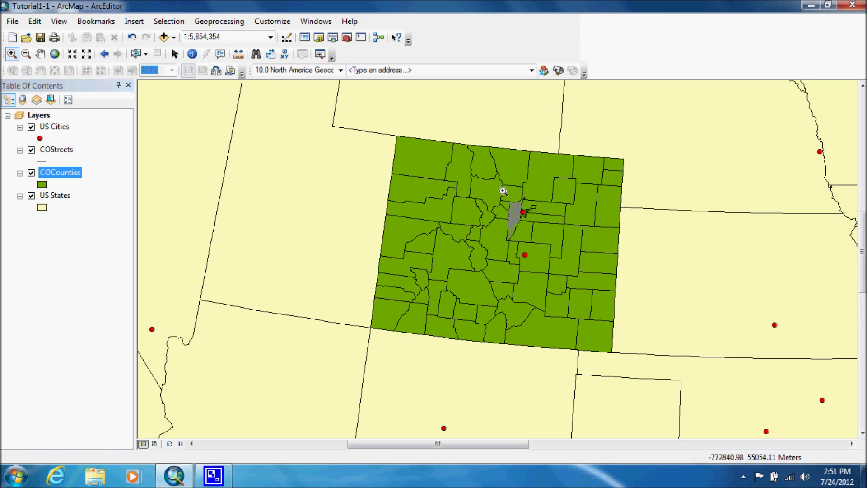
pyautogui.click(534, 260)
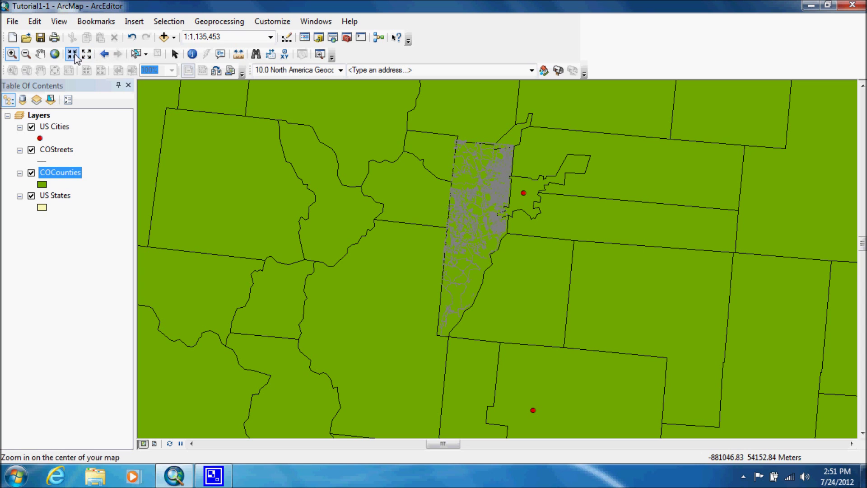
pyautogui.click(40, 54)
pyautogui.moveTo(442, 201); pyautogui.dragTo(461, 229)
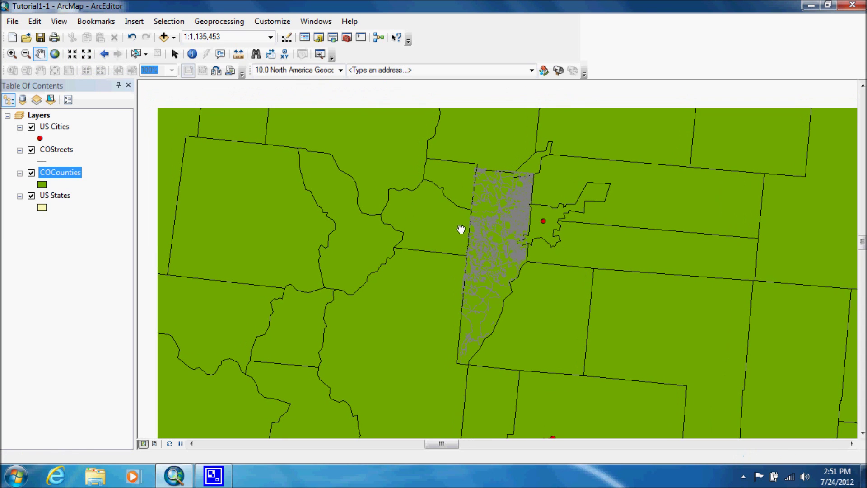
# Fixed-zoom in to 1:750,000 on the Denver streets, then return to the full US extent
pyautogui.click(72, 58)
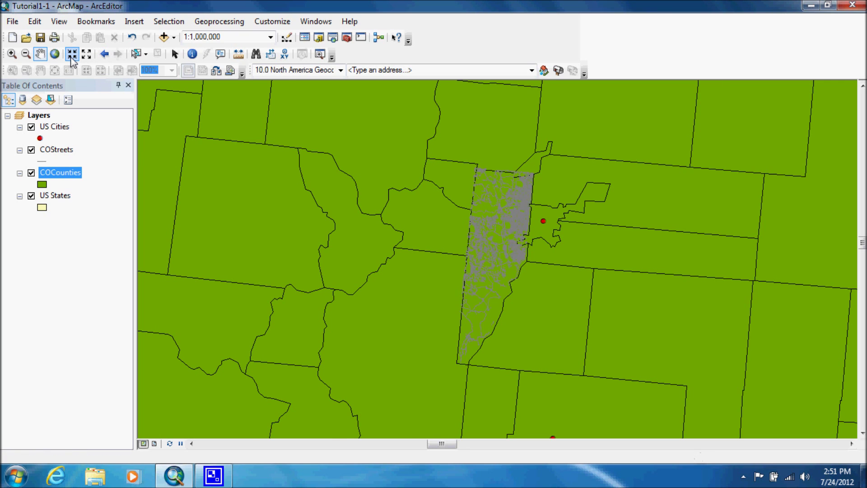
pyautogui.click(72, 57)
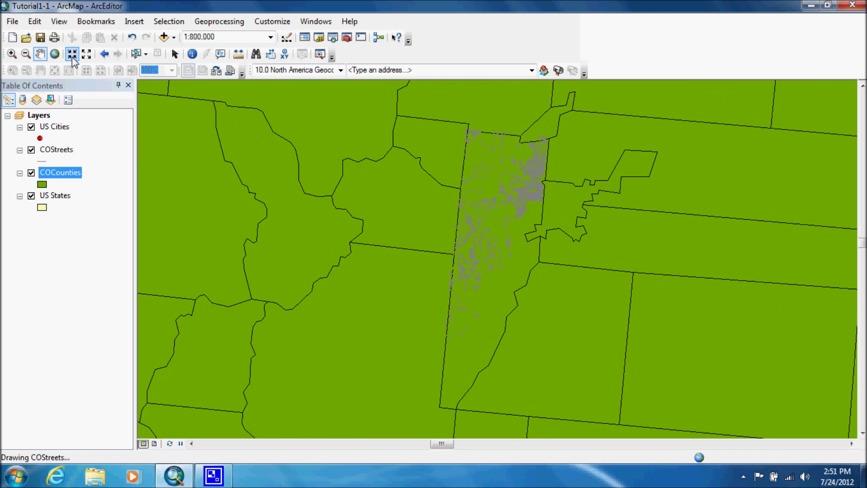
pyautogui.click(73, 57)
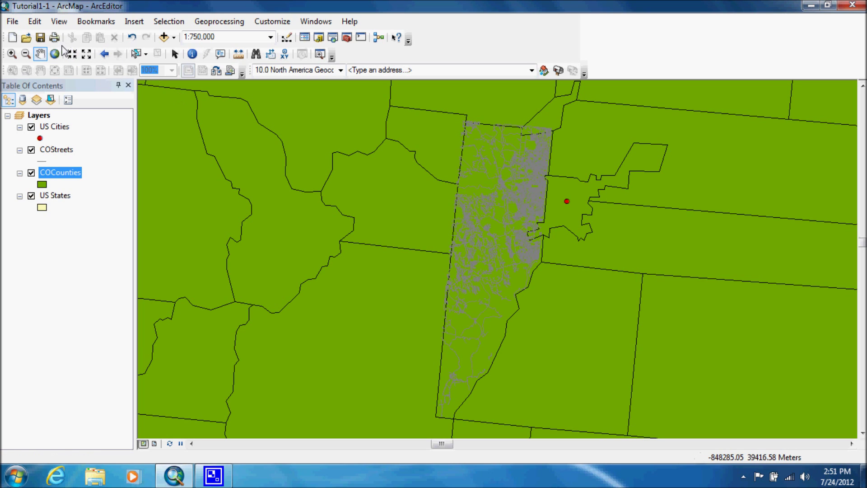
pyautogui.click(53, 57)
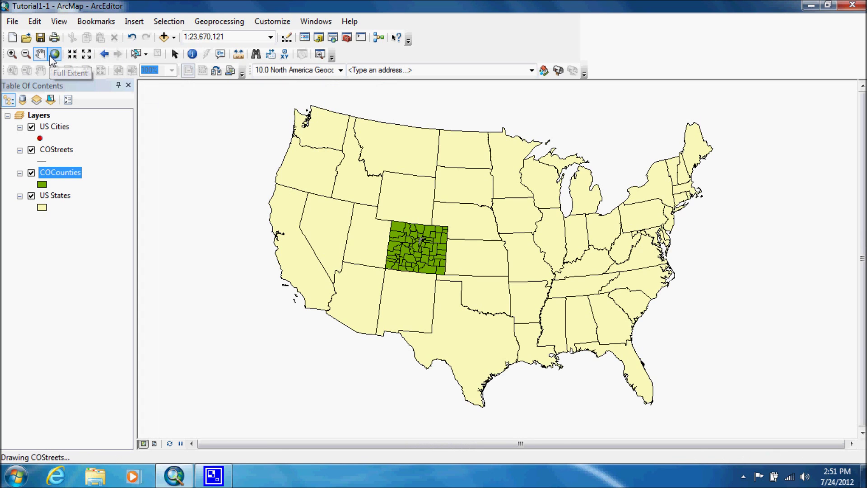
# Zoom to the COStreets layer's extent around Denver at 1:701,482
pyautogui.rightClick(62, 153)
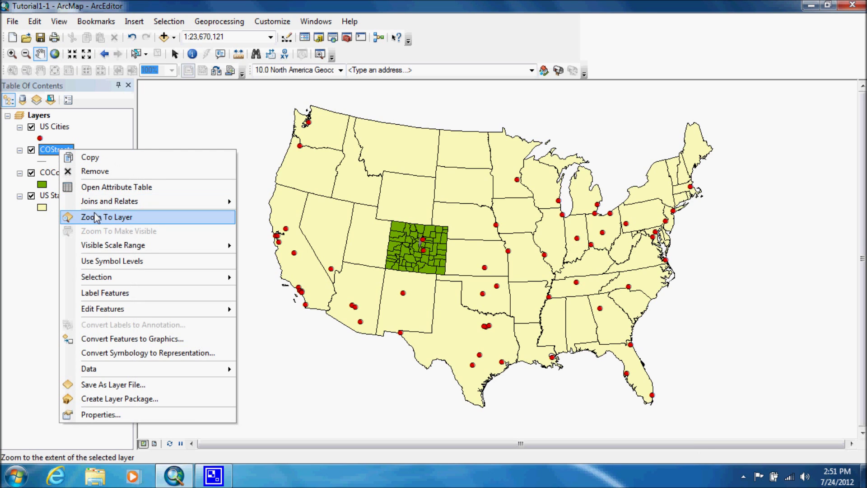
pyautogui.click(96, 218)
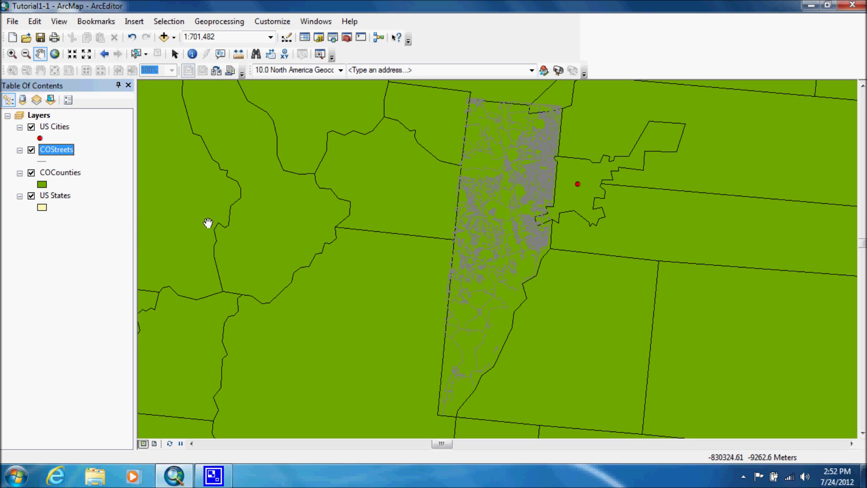
# Open a Magnifier window, place it over the Denver streets, and set it to 1000%
pyautogui.click(307, 26)
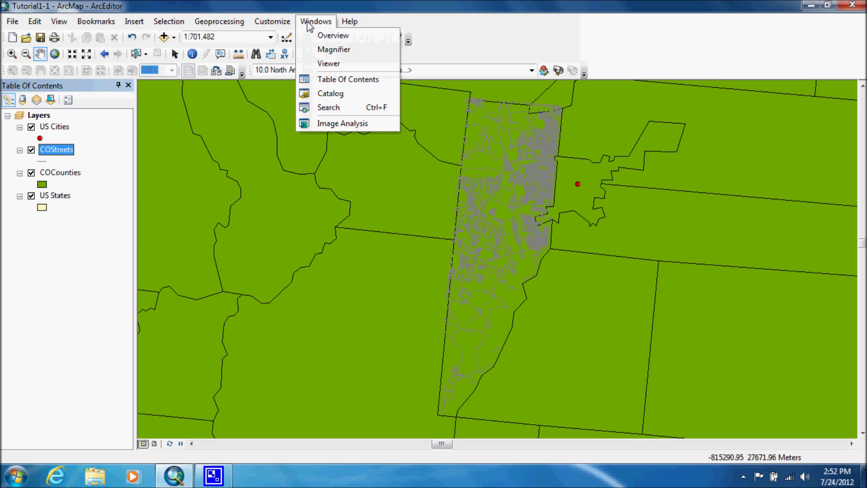
pyautogui.click(321, 50)
pyautogui.moveTo(394, 161); pyautogui.dragTo(197, 104)
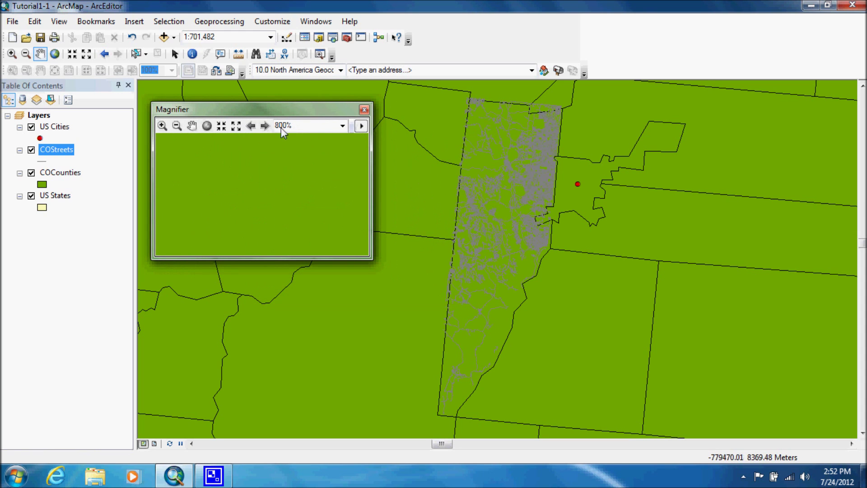
pyautogui.moveTo(260, 112); pyautogui.dragTo(543, 65)
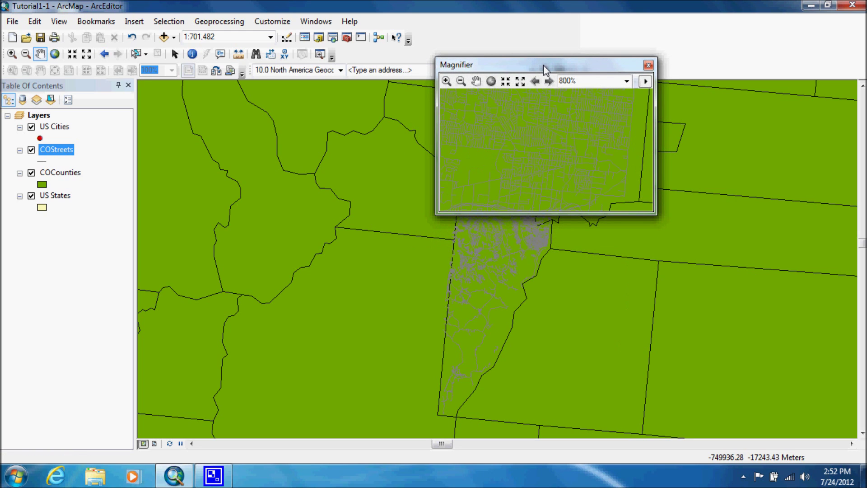
pyautogui.click(626, 82)
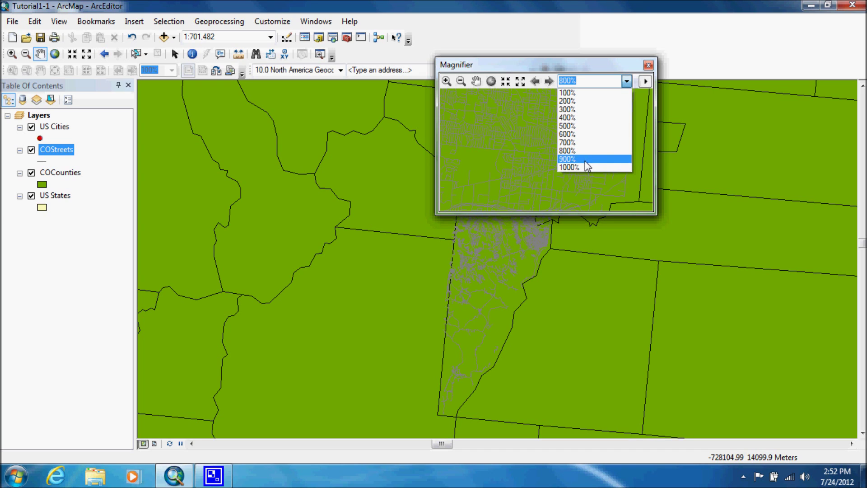
pyautogui.click(585, 166)
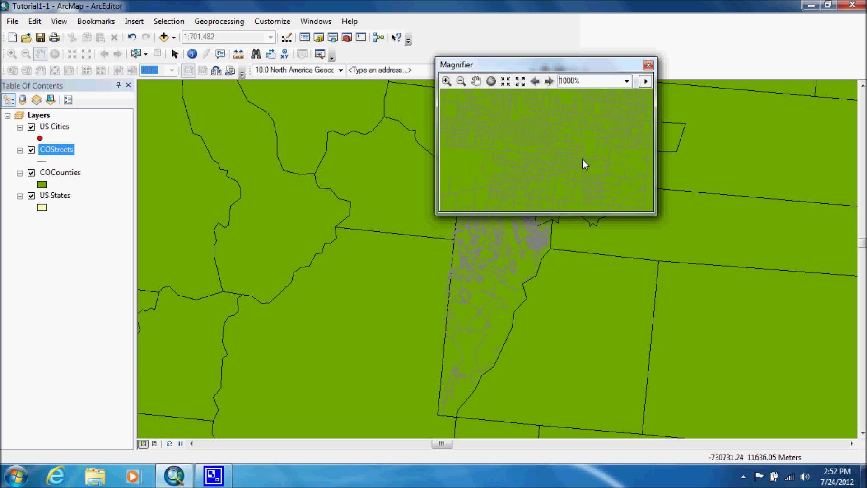
# Set the Magnifier to 800% in its Properties, move it over another area, then close it
pyautogui.rightClick(528, 67)
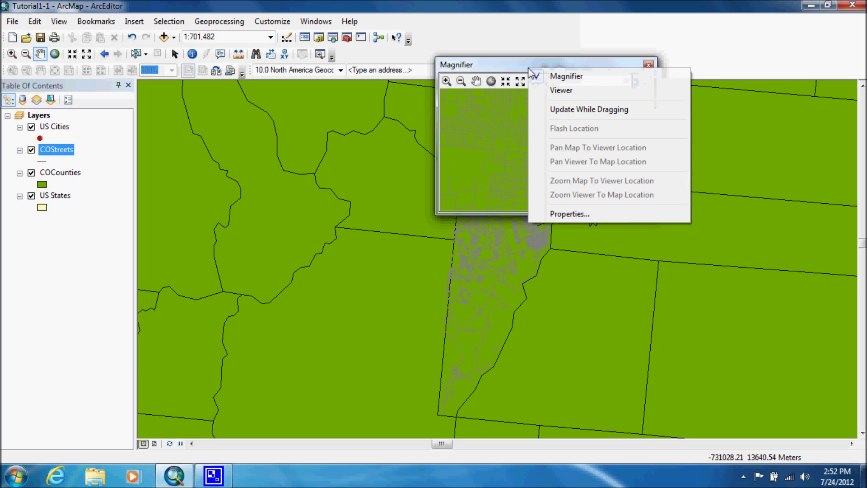
pyautogui.click(559, 212)
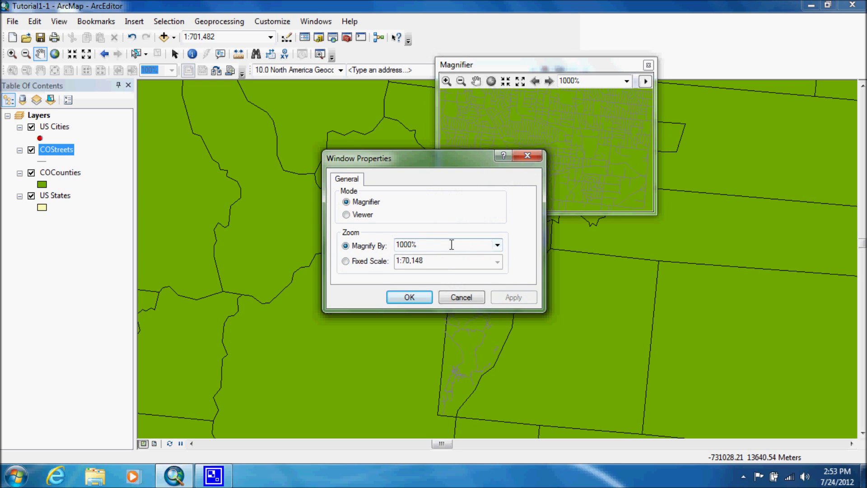
pyautogui.click(498, 245)
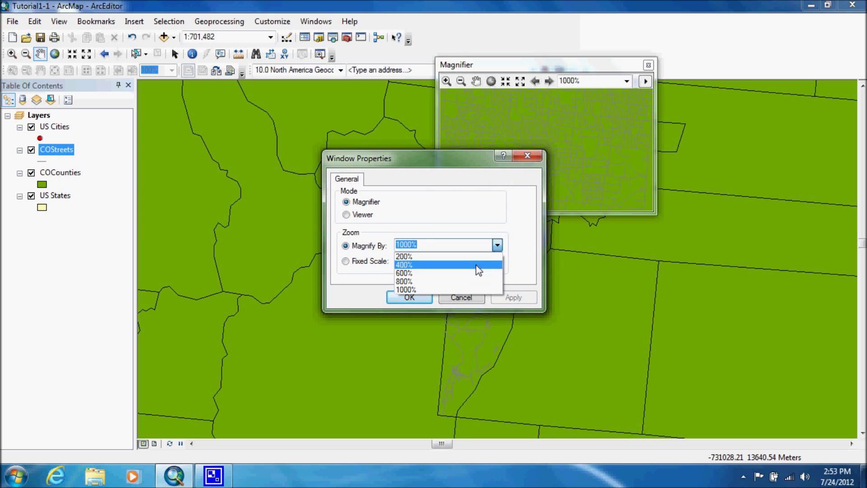
pyautogui.click(463, 281)
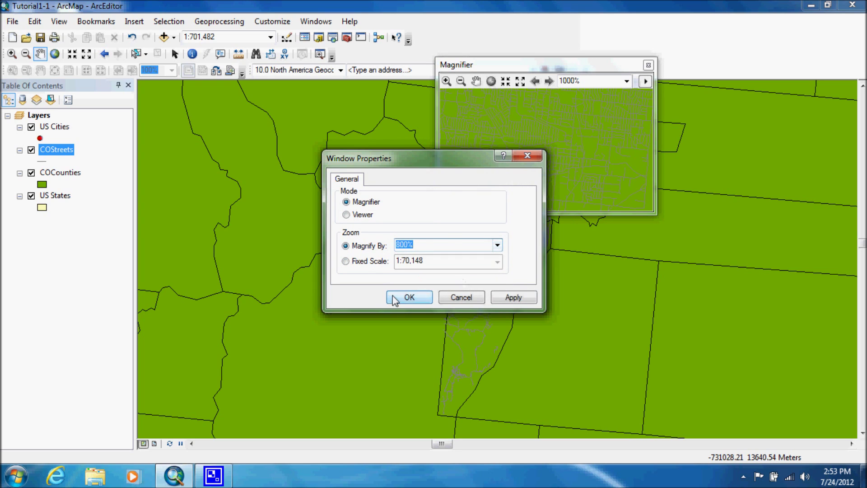
pyautogui.click(408, 297)
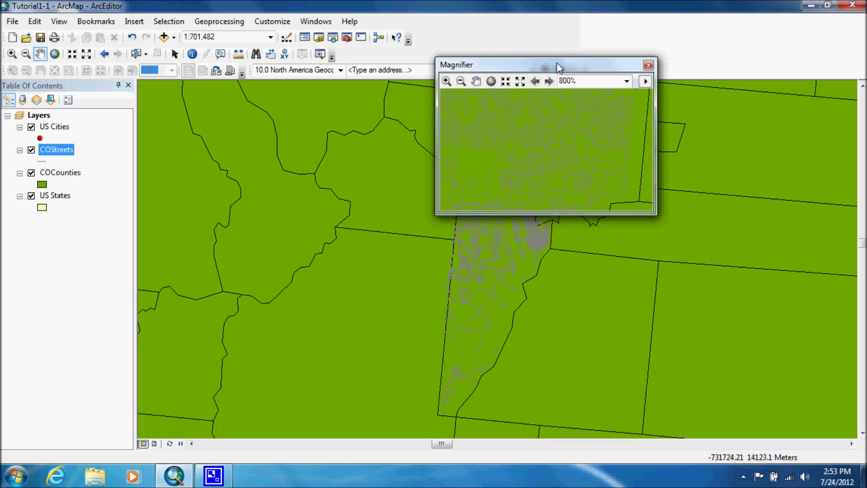
pyautogui.moveTo(548, 75); pyautogui.dragTo(511, 124)
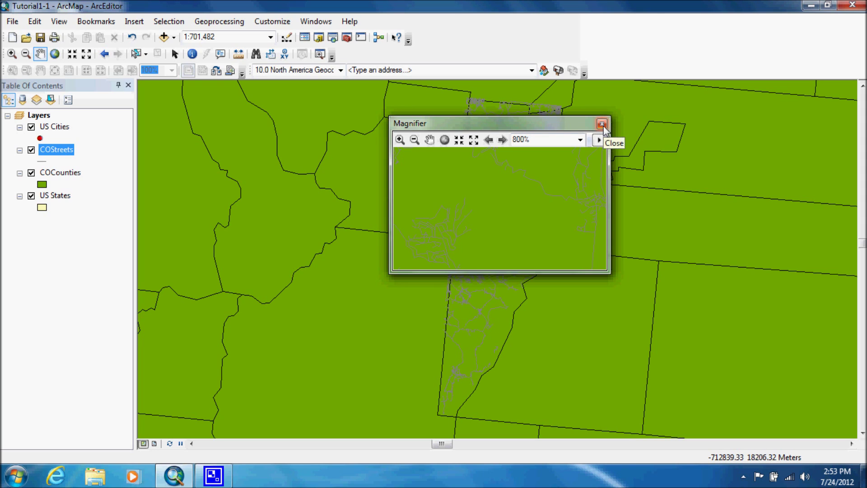
pyautogui.click(602, 124)
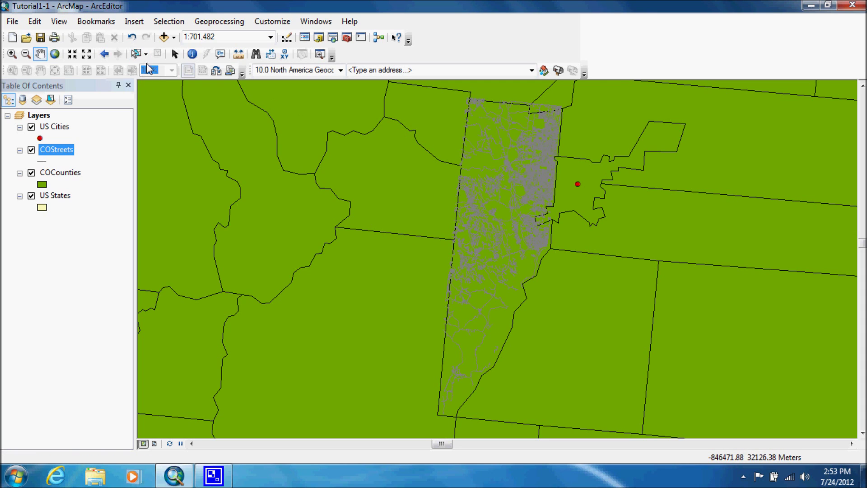
# Return to the full US, then box-zoom onto Washington and Oregon at about 1:8,086,589
pyautogui.click(54, 54)
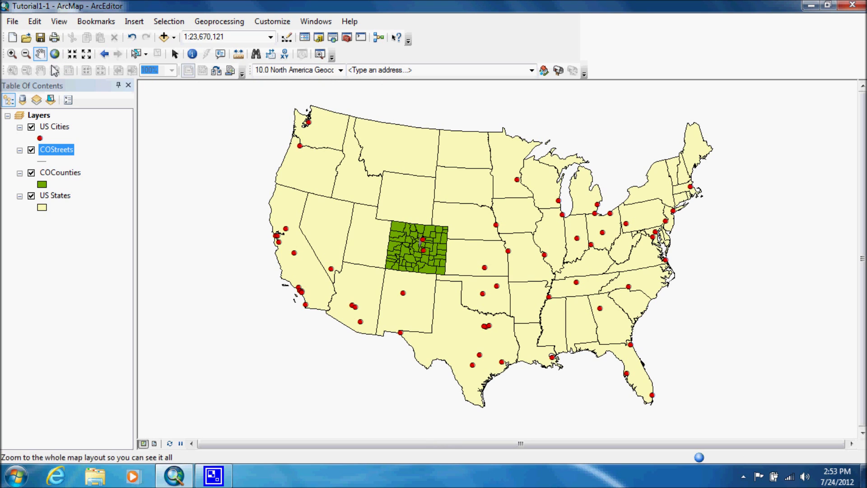
pyautogui.click(12, 54)
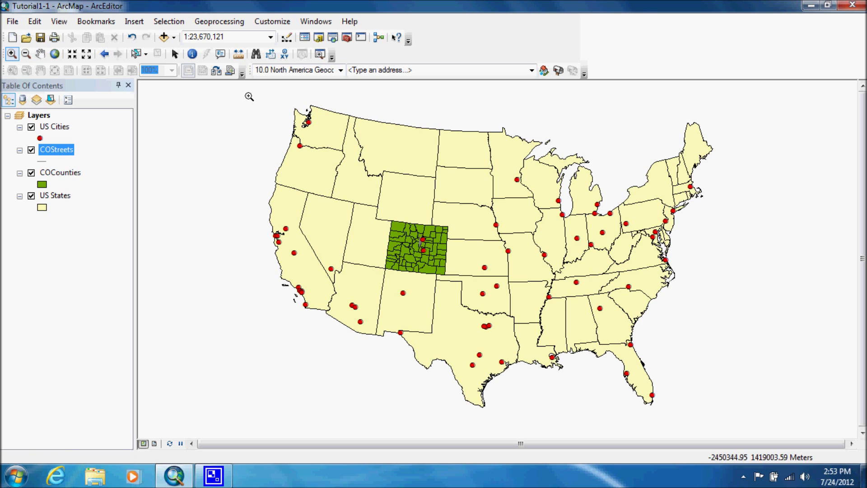
pyautogui.moveTo(255, 92); pyautogui.dragTo(396, 215)
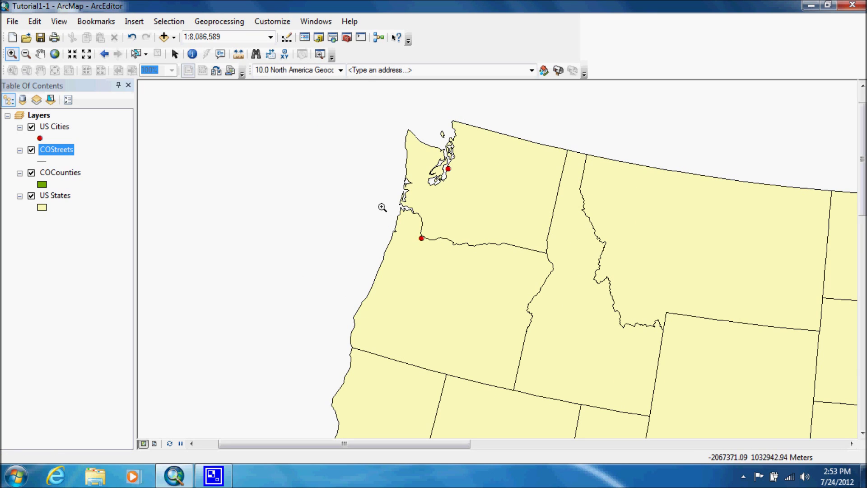
pyautogui.click(316, 21)
# Pan toward Colorado and Kansas via the Overview window, then close it and show the full US
pyautogui.click(331, 37)
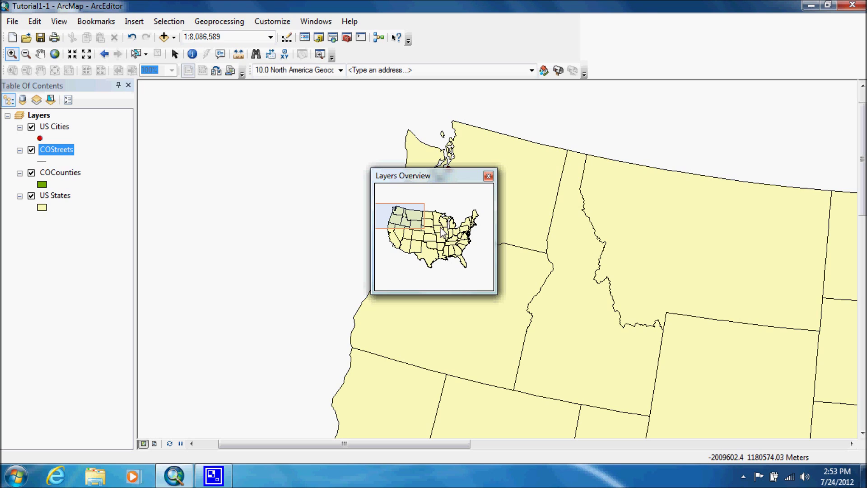
pyautogui.moveTo(403, 216); pyautogui.dragTo(449, 240)
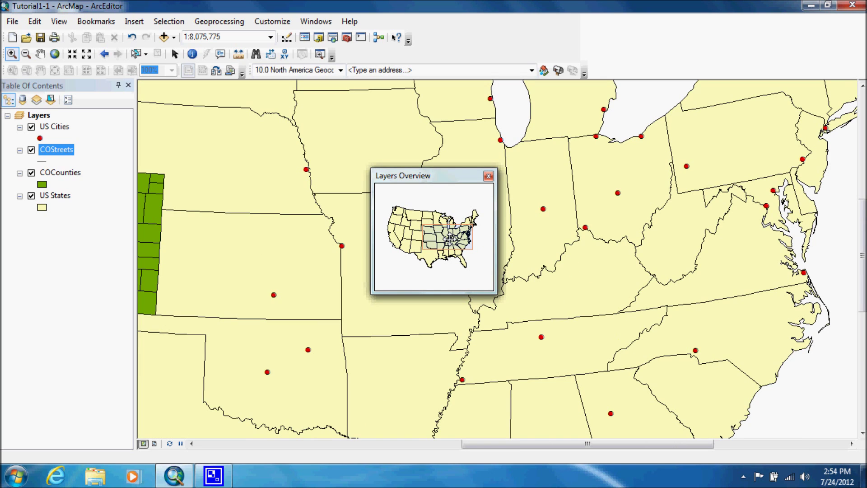
pyautogui.moveTo(450, 240); pyautogui.dragTo(431, 243)
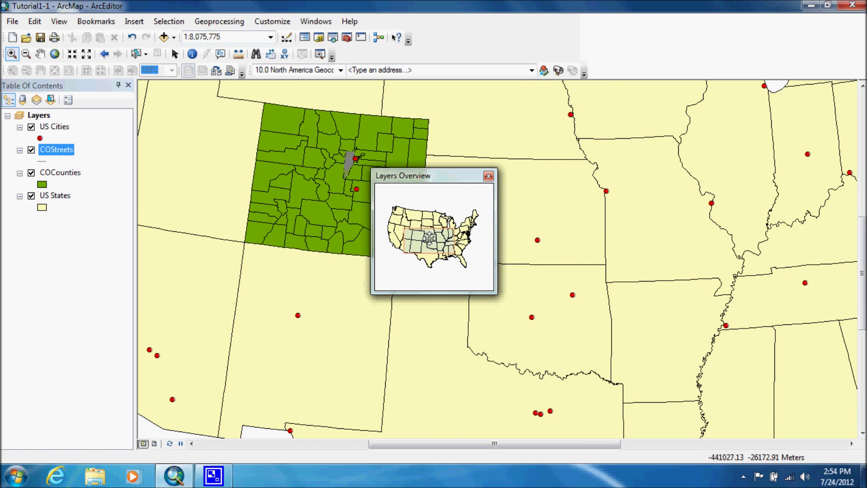
pyautogui.moveTo(430, 245); pyautogui.dragTo(416, 227)
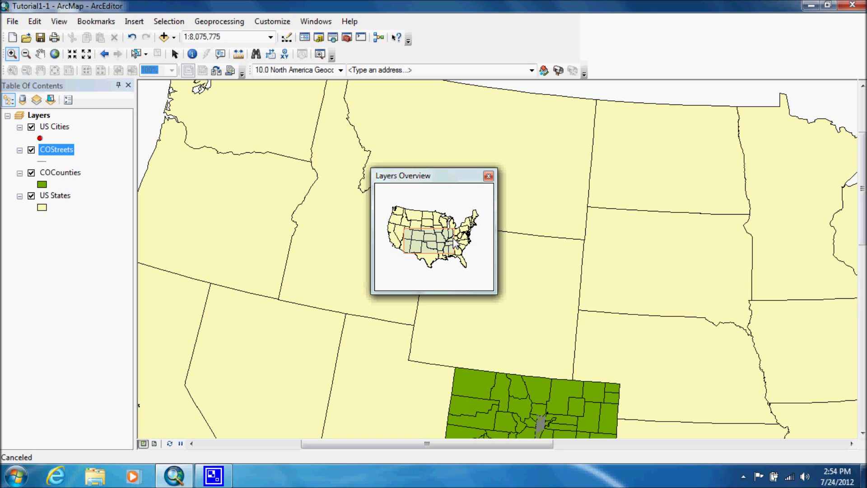
pyautogui.click(489, 176)
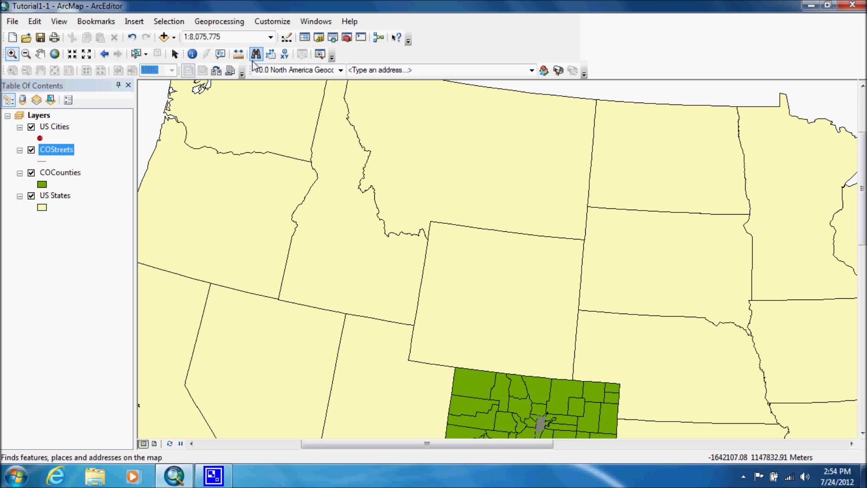
pyautogui.click(56, 54)
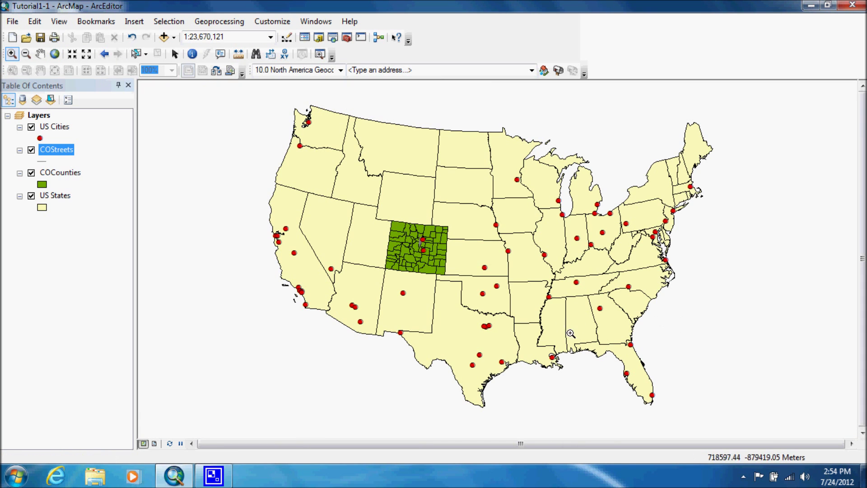
# Zoom in on Florida and save that view as a spatial bookmark named Florida
pyautogui.moveTo(576, 332); pyautogui.dragTo(667, 416)
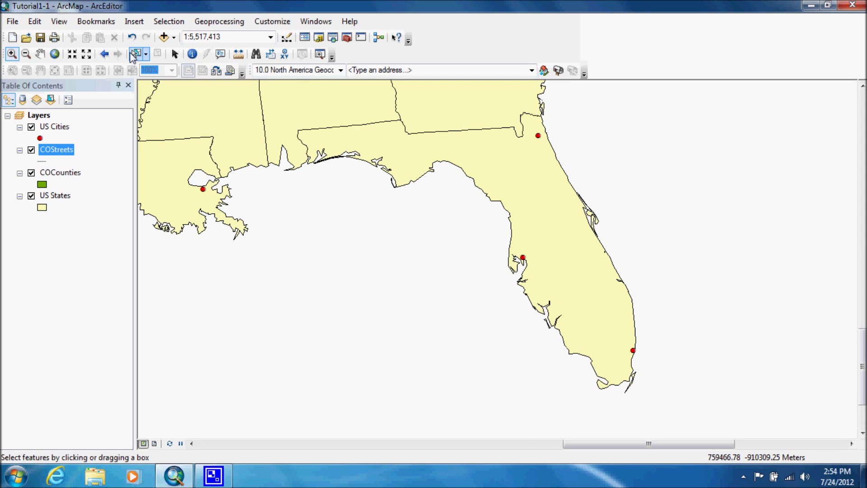
pyautogui.click(96, 21)
pyautogui.click(108, 34)
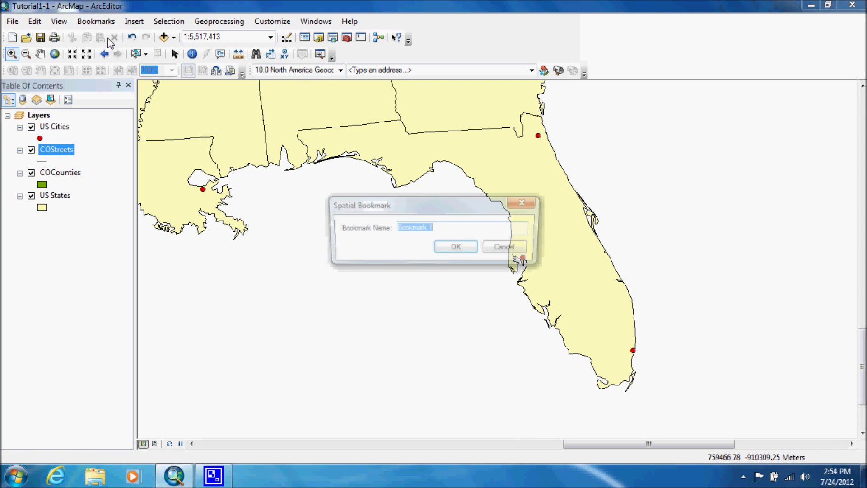
pyautogui.write('Florida')
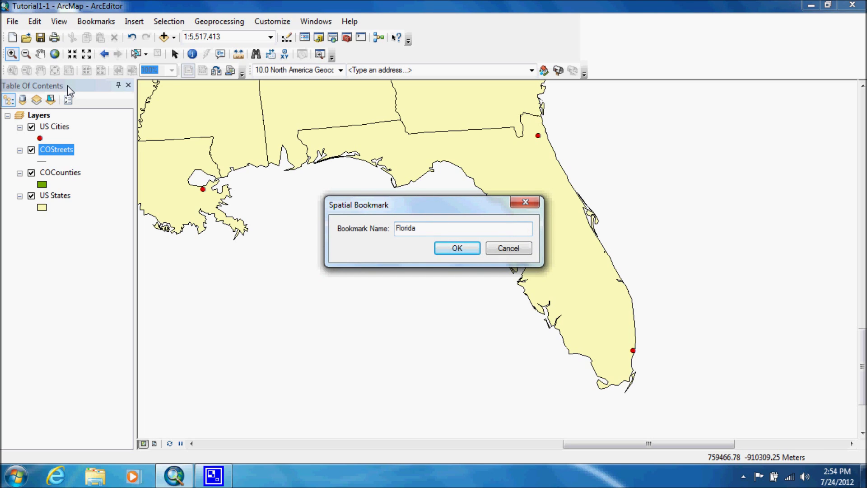
pyautogui.click(445, 248)
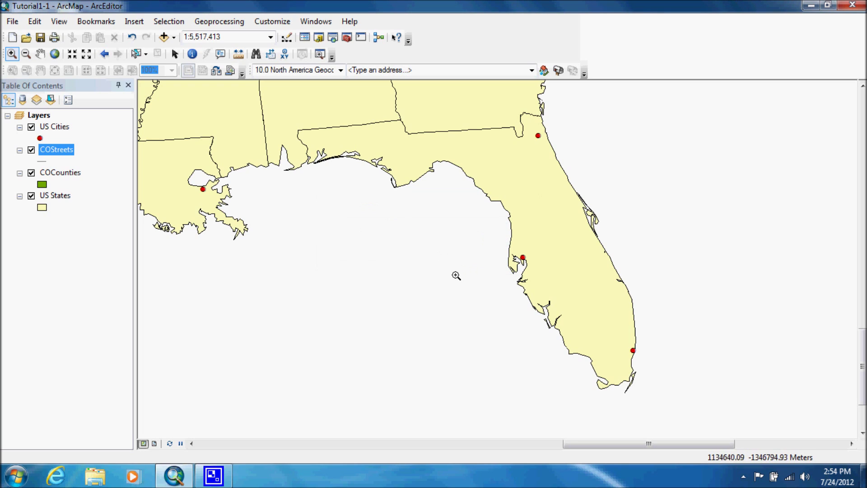
# Start creating a second bookmark, then cancel it without saving
pyautogui.click(113, 23)
pyautogui.click(108, 35)
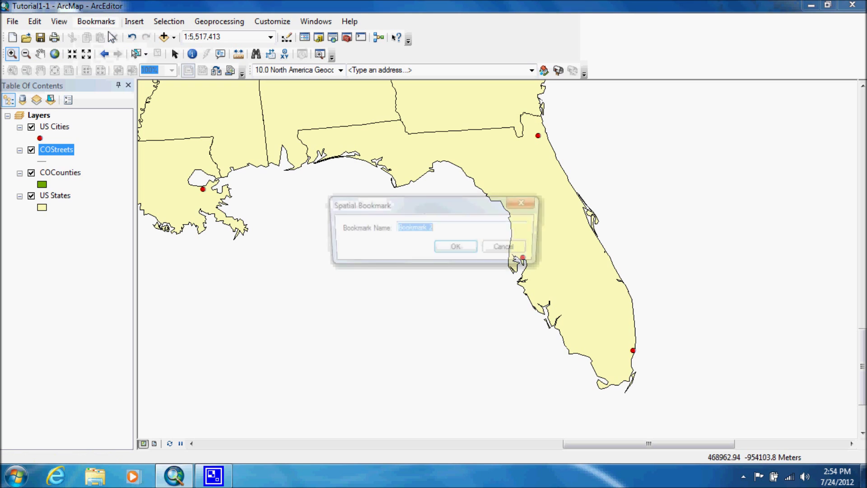
pyautogui.click(524, 249)
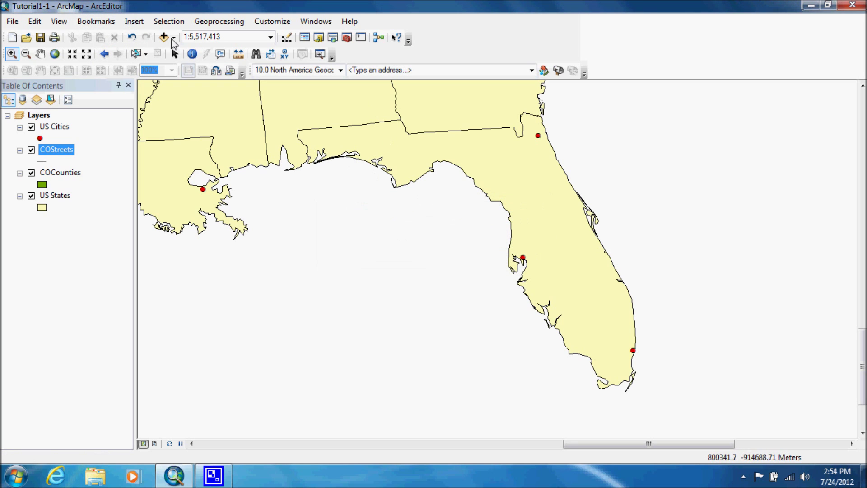
# Go to the full US extent, then zoom in on the northeastern states with a drawn box
pyautogui.click(58, 53)
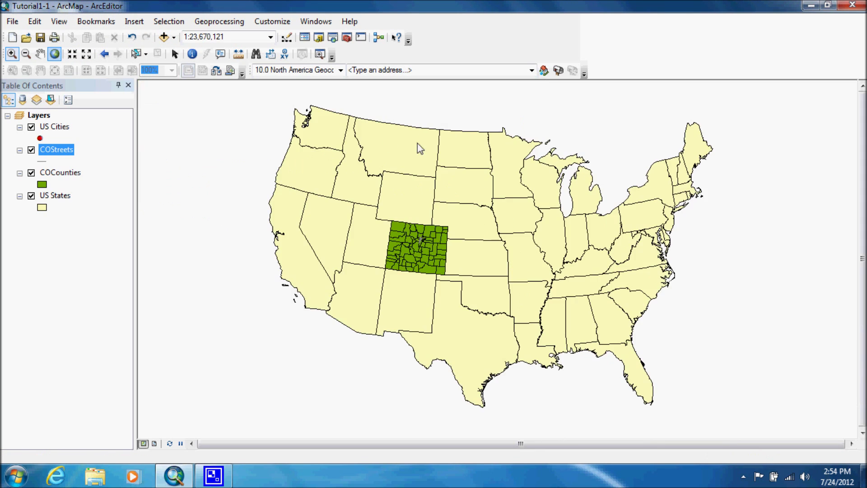
pyautogui.click(12, 54)
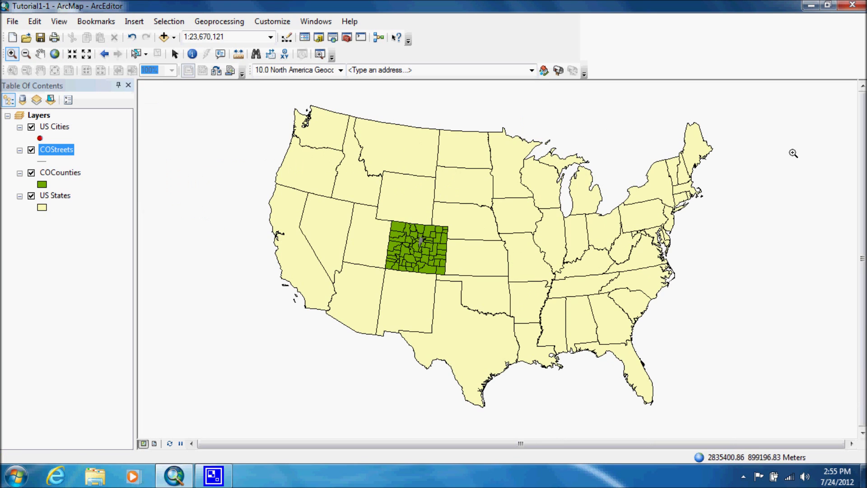
pyautogui.moveTo(612, 145); pyautogui.dragTo(692, 217)
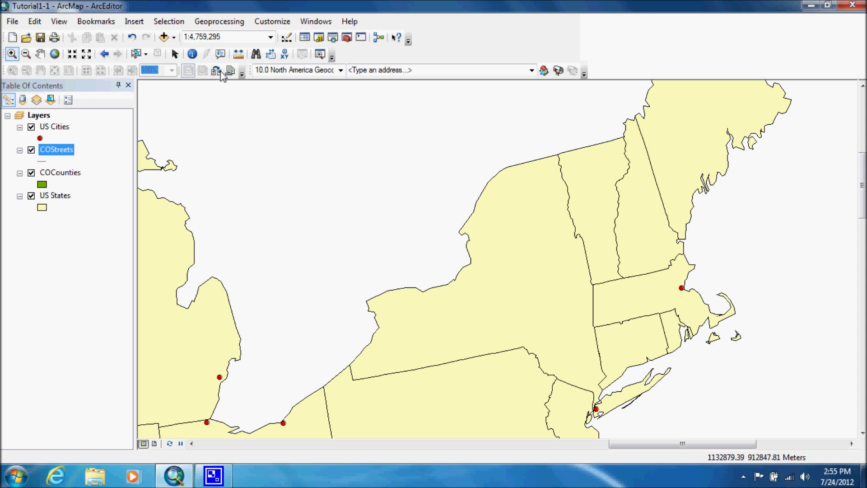
# Save this view as a bookmark named New York, then return to the full US extent
pyautogui.click(96, 21)
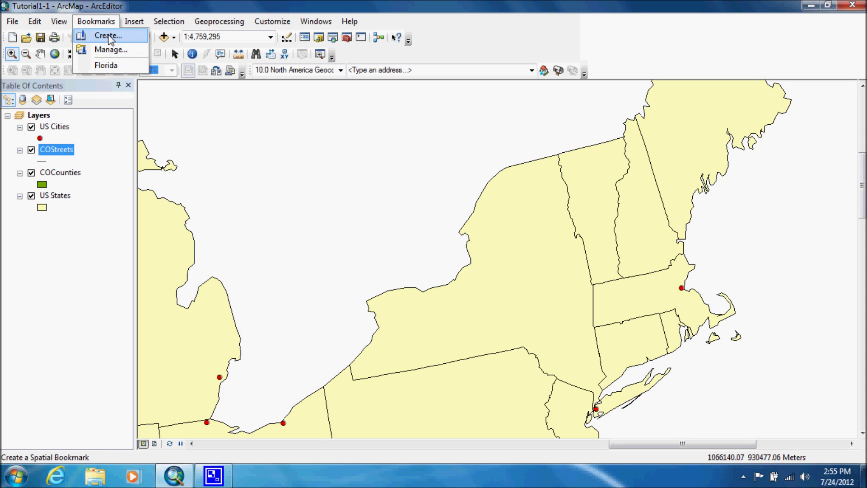
pyautogui.click(105, 33)
pyautogui.write('New York')
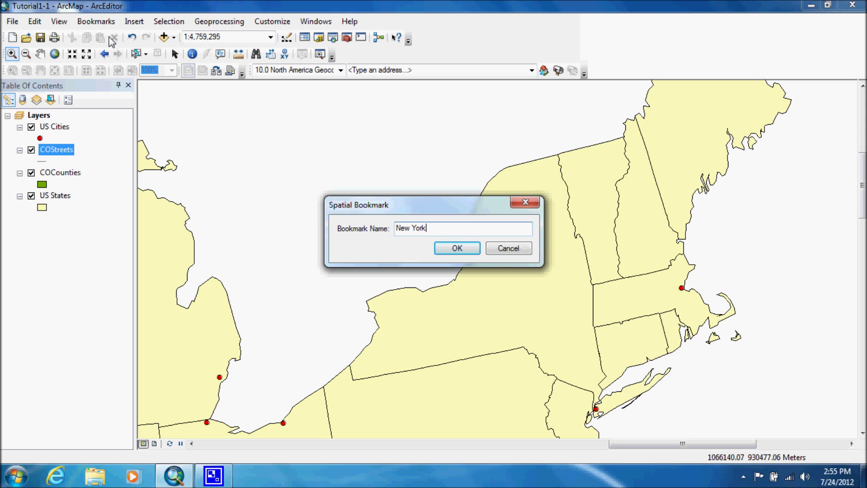
pyautogui.click(447, 248)
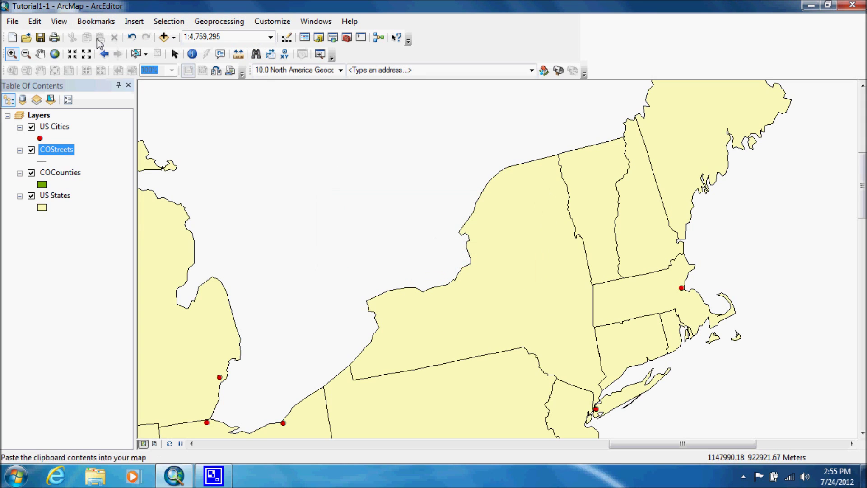
pyautogui.click(55, 53)
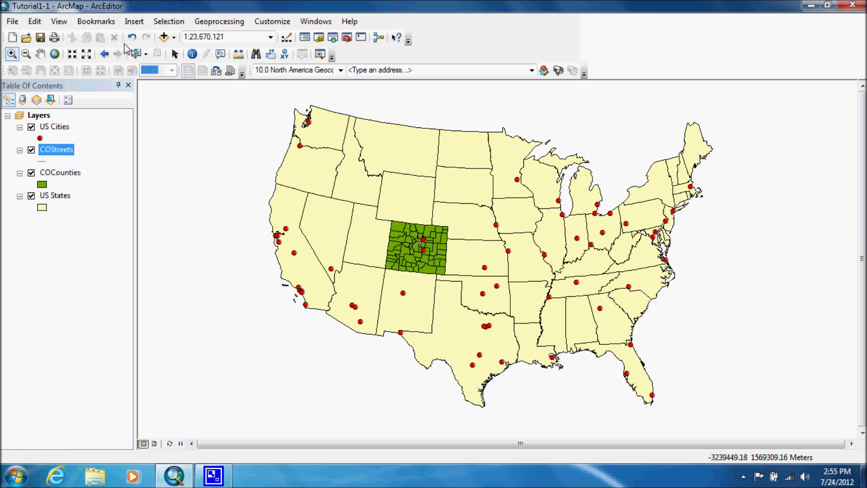
pyautogui.click(107, 28)
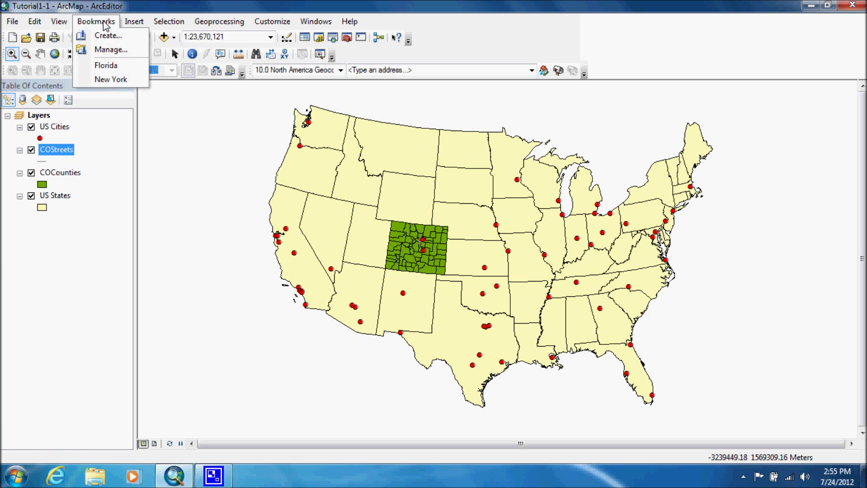
pyautogui.click(108, 66)
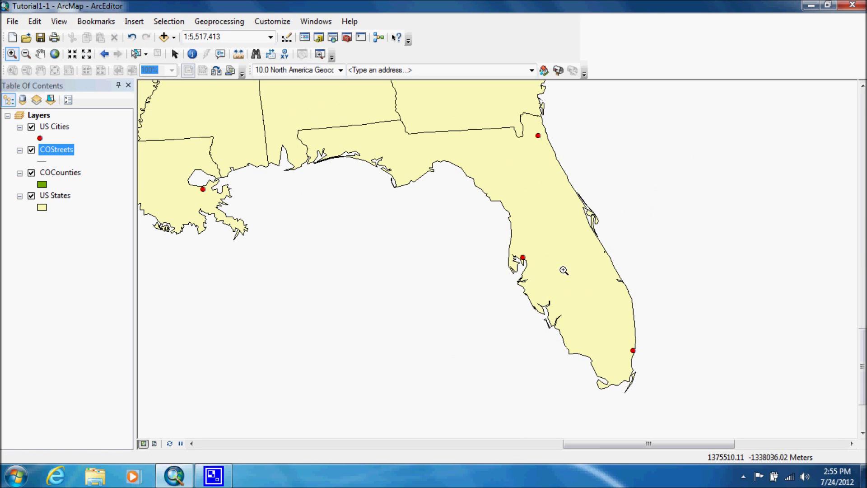
pyautogui.click(96, 22)
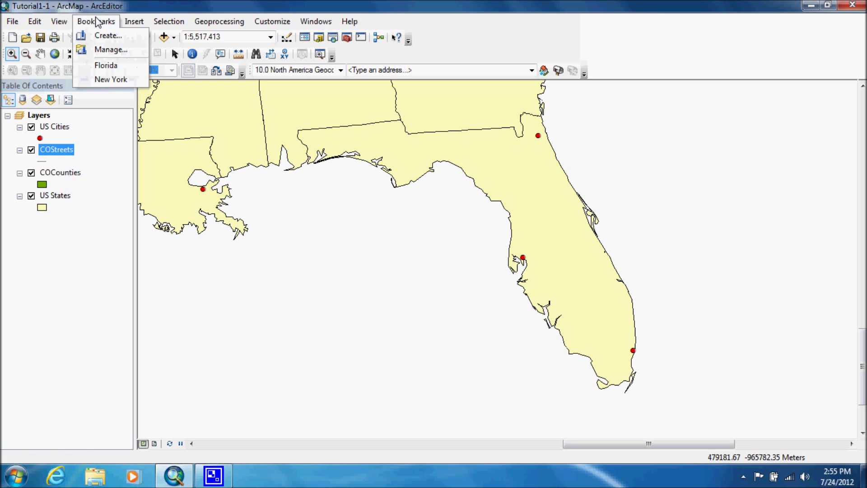
pyautogui.click(111, 80)
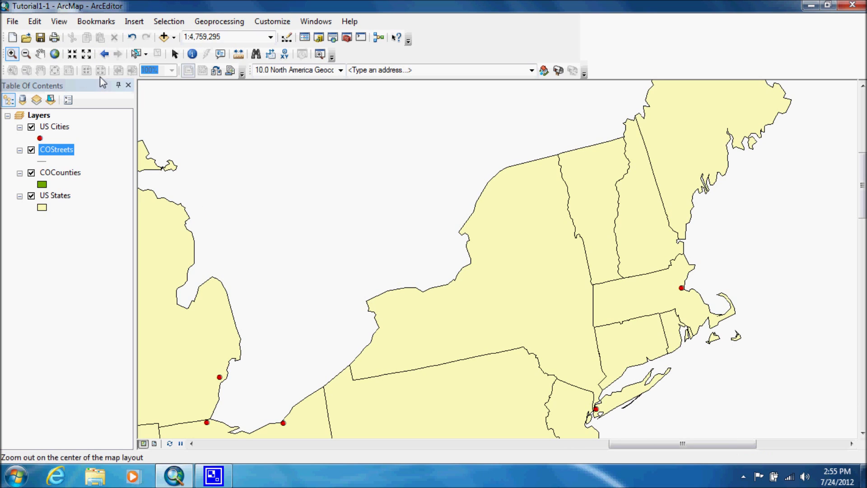
pyautogui.click(91, 23)
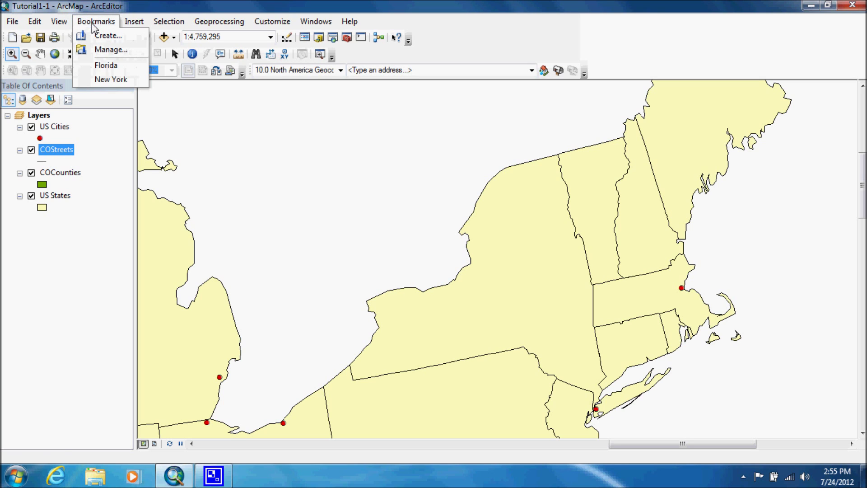
# Remove both the Florida and New York bookmarks with Remove All in the Bookmarks Manager
pyautogui.click(105, 53)
pyautogui.click(68, 74)
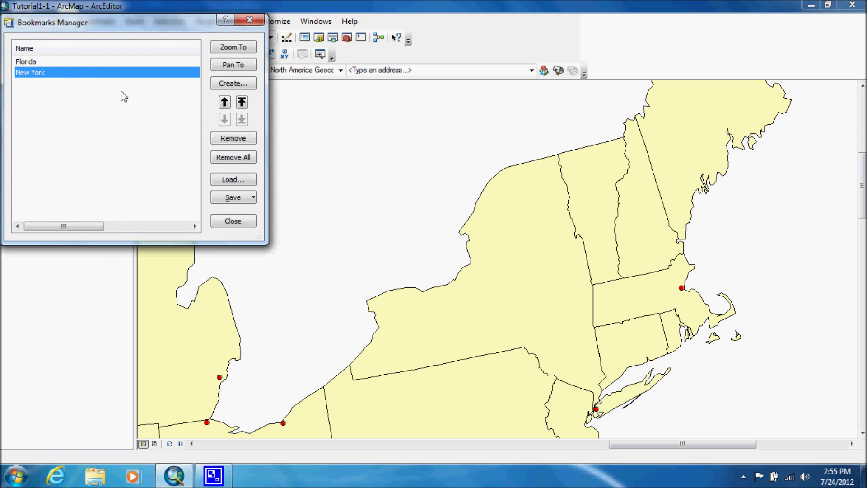
pyautogui.click(238, 156)
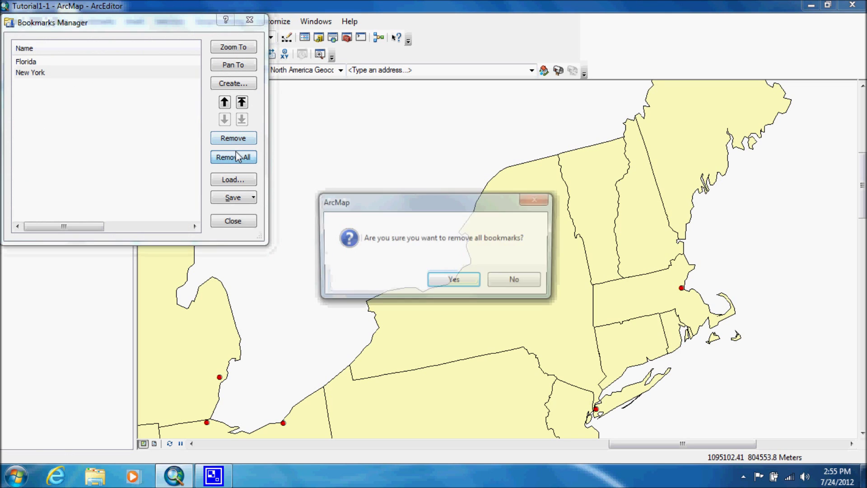
pyautogui.click(462, 279)
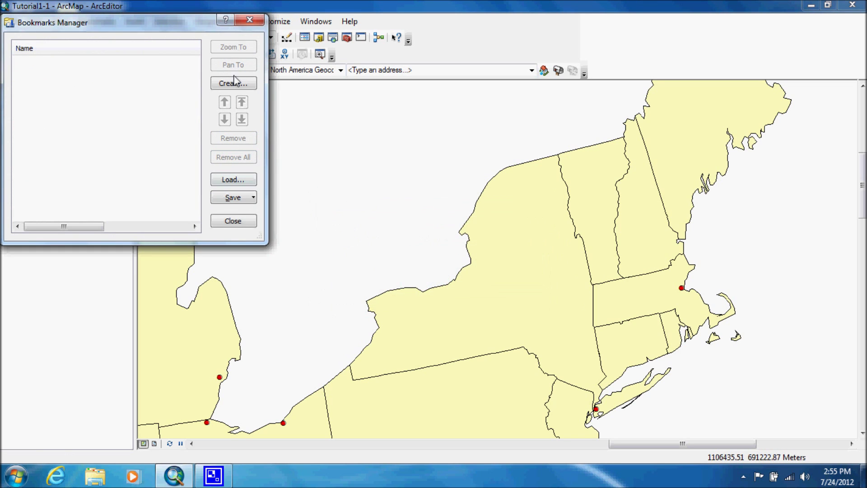
pyautogui.click(250, 20)
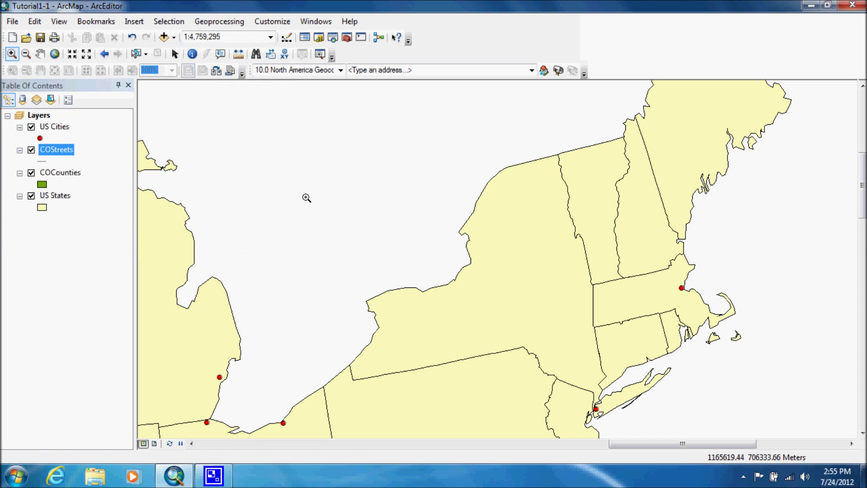